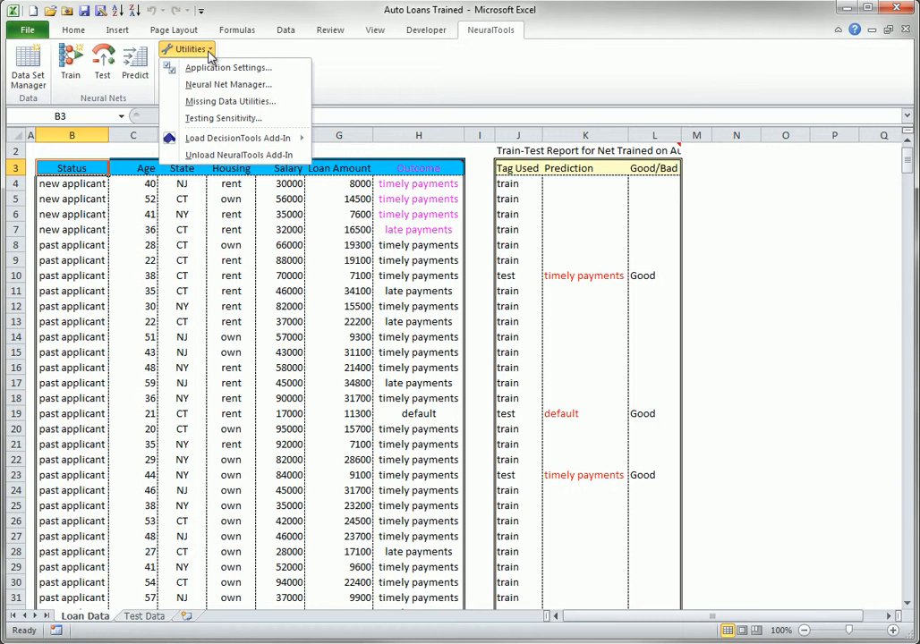
Step: Review the NeuralTools application settings and close them without making changes
click(213, 68)
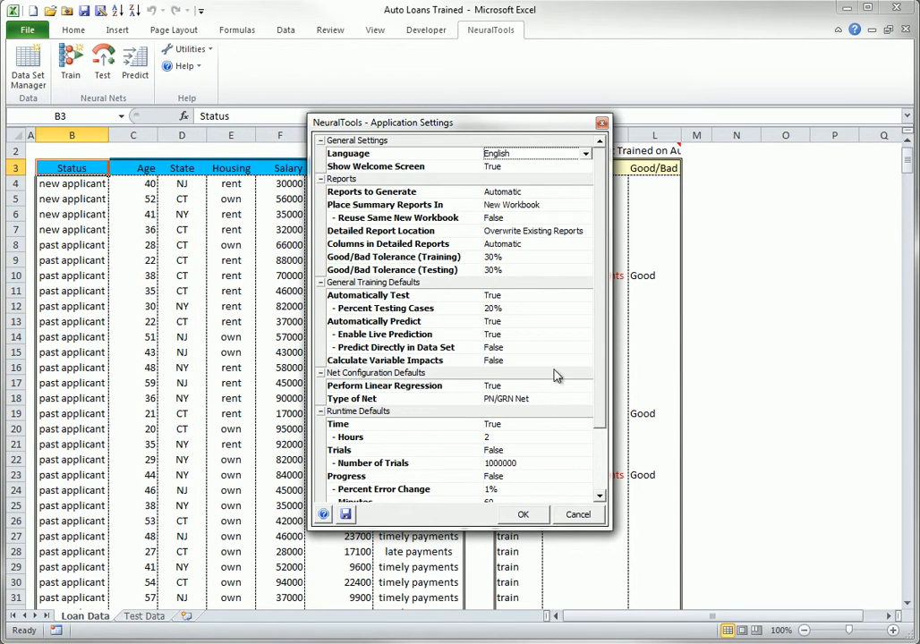
click(583, 516)
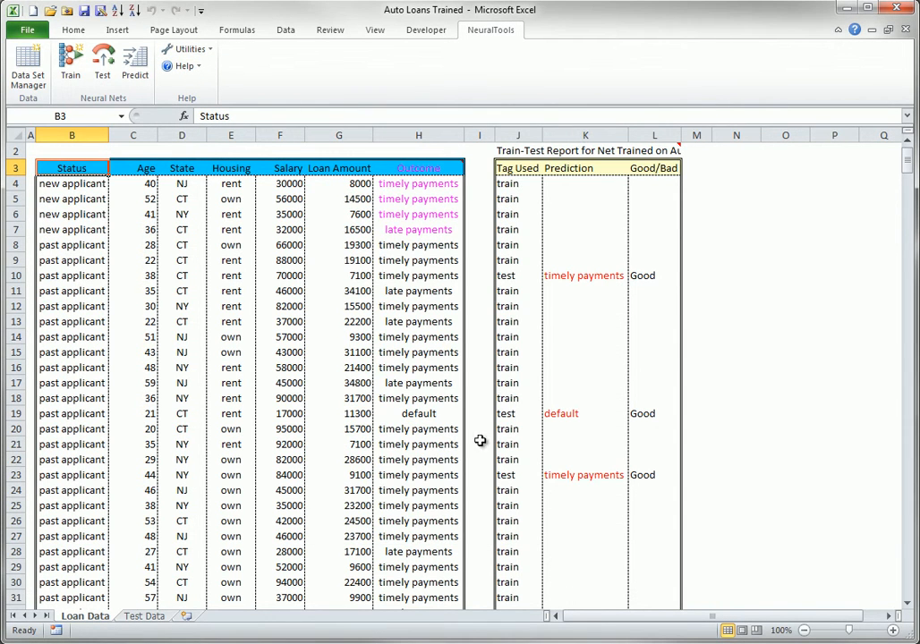
Step: In the Neural Net Manager, start copying "Net Trained on Auto Loan Data (PN)" with a file as the destination
click(208, 51)
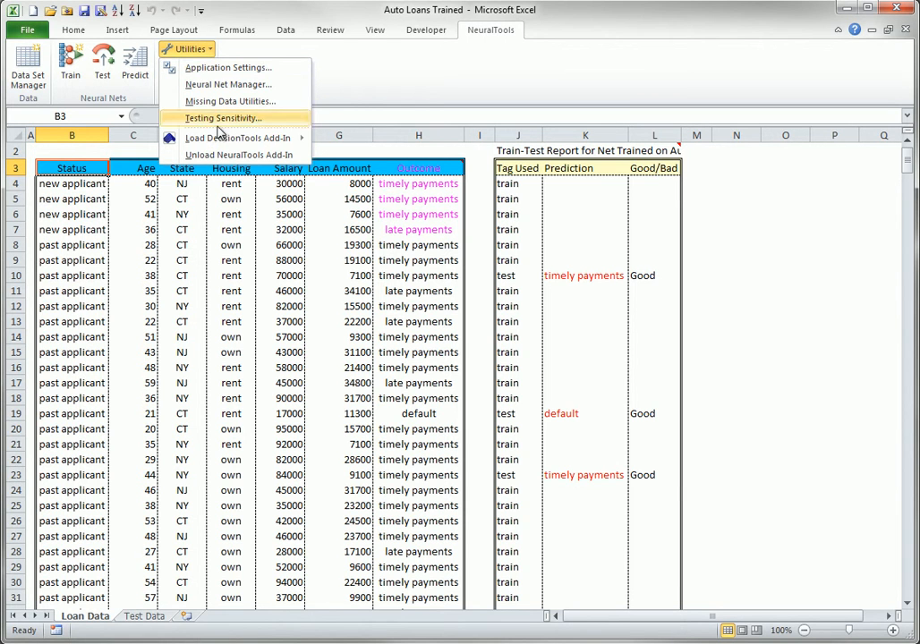
mouse_move(221, 140)
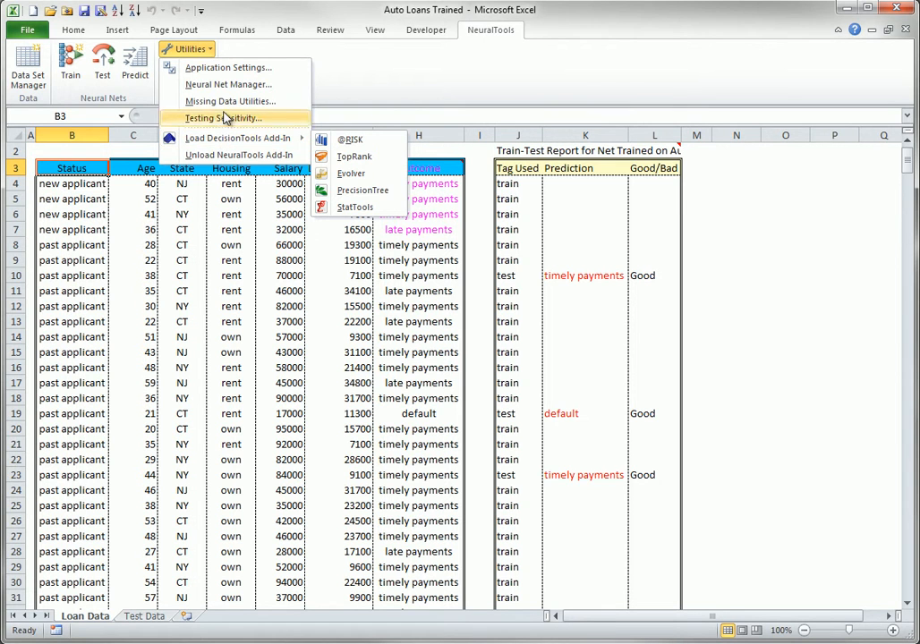
click(226, 84)
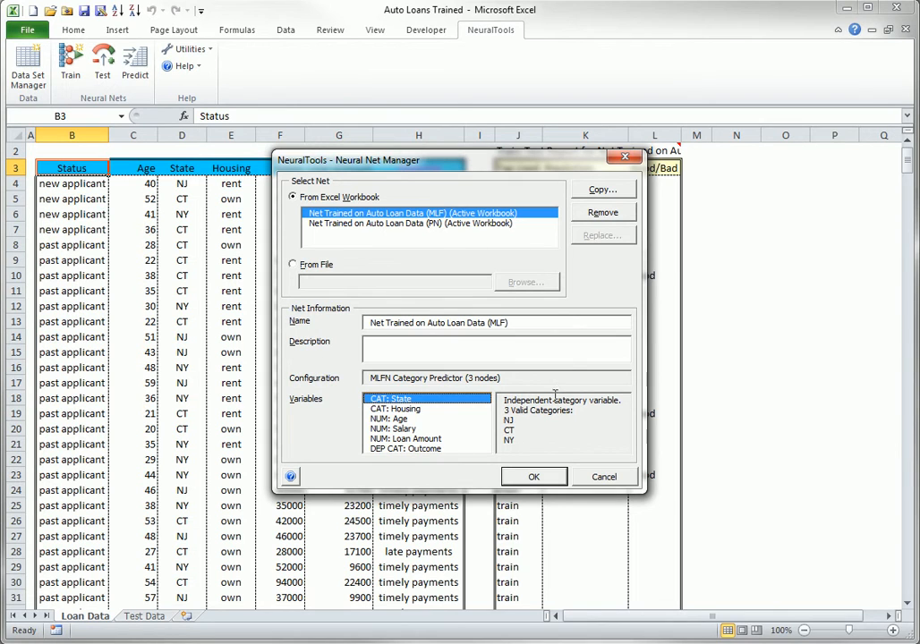
click(387, 225)
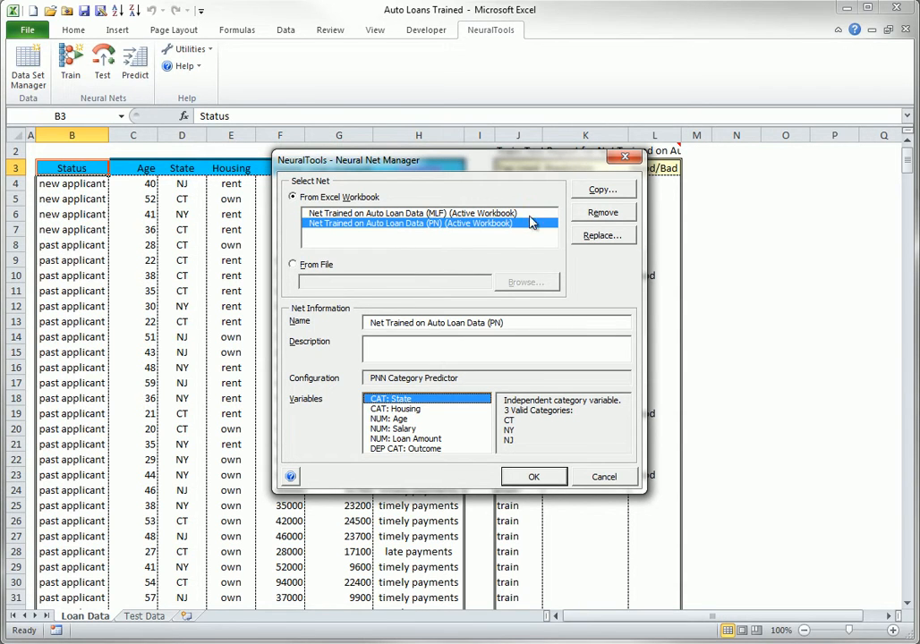
click(604, 190)
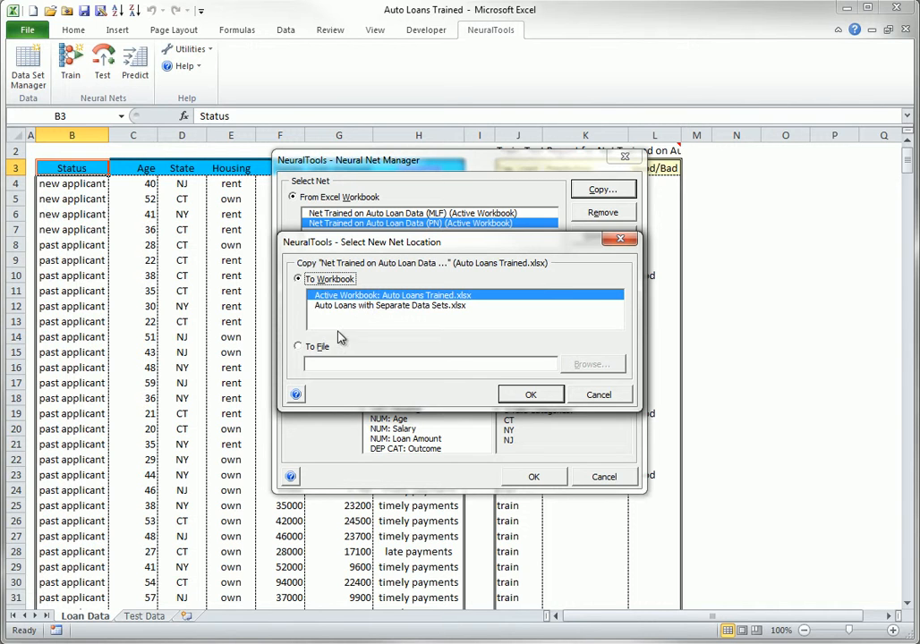
click(303, 347)
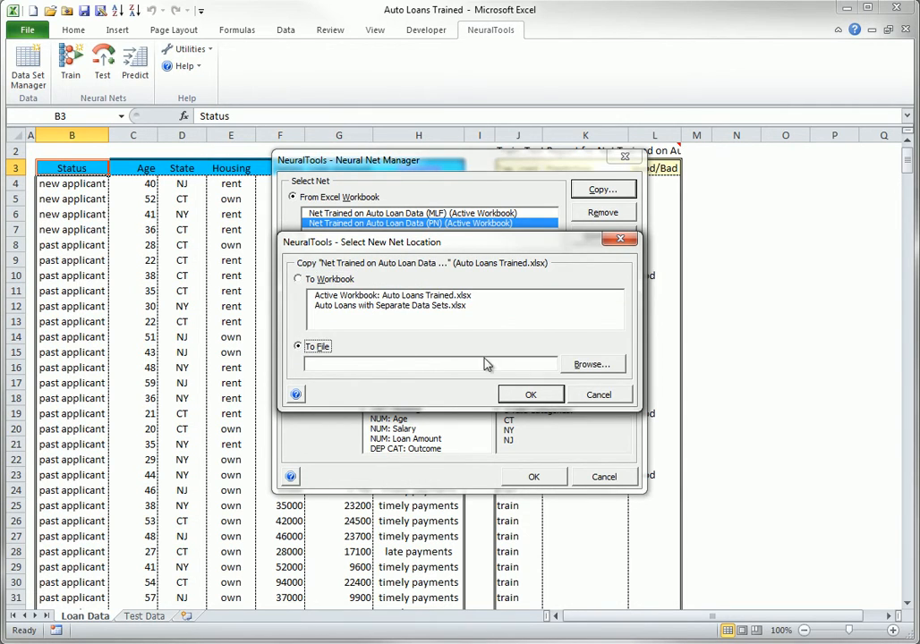
Step: Save the net copy as "Auto Loan Net PN.ntf" in C:\Neural Nets and close the Neural Net Manager
click(587, 365)
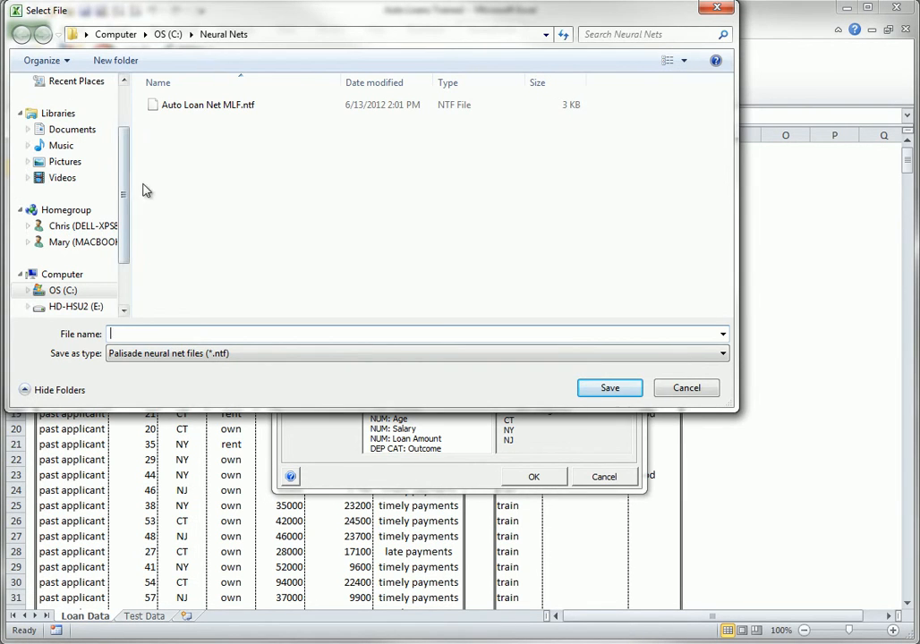
click(184, 105)
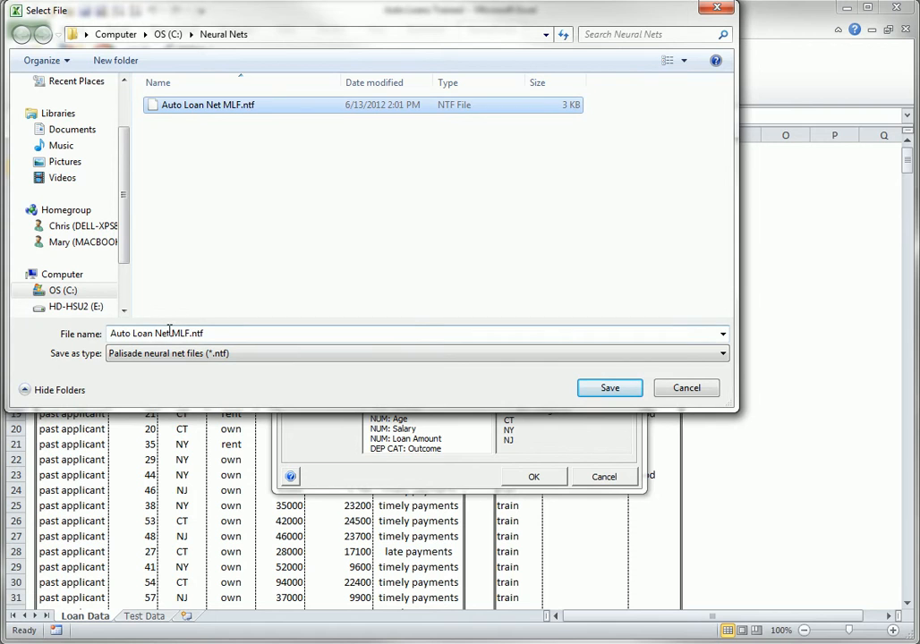
click(201, 333)
drag(172, 333, 188, 332)
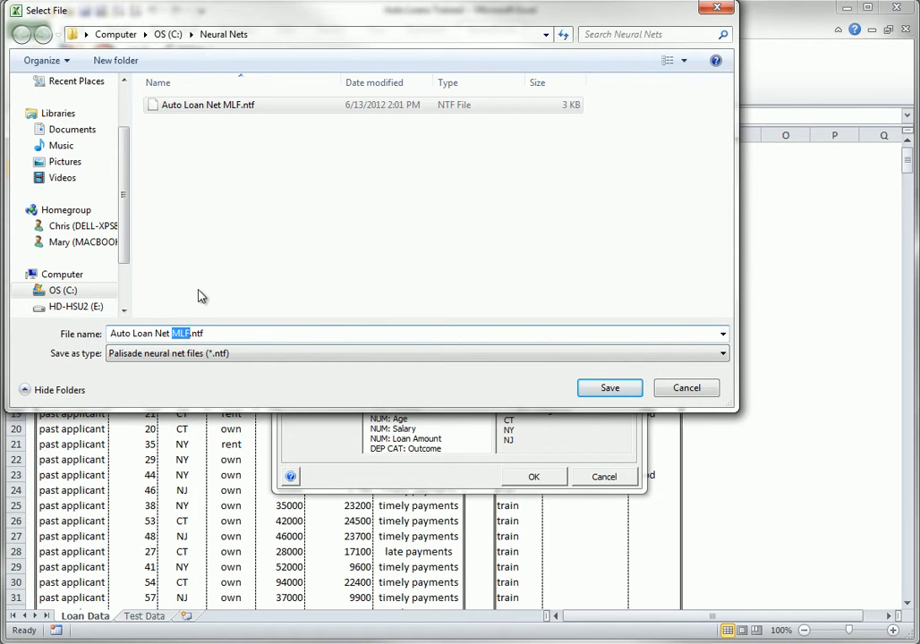
text(PN)
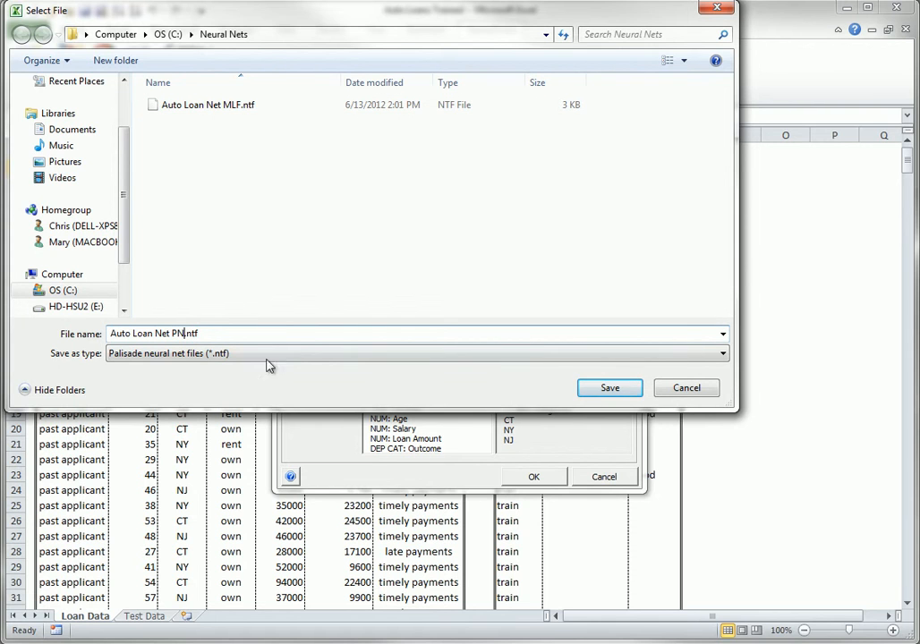
click(608, 389)
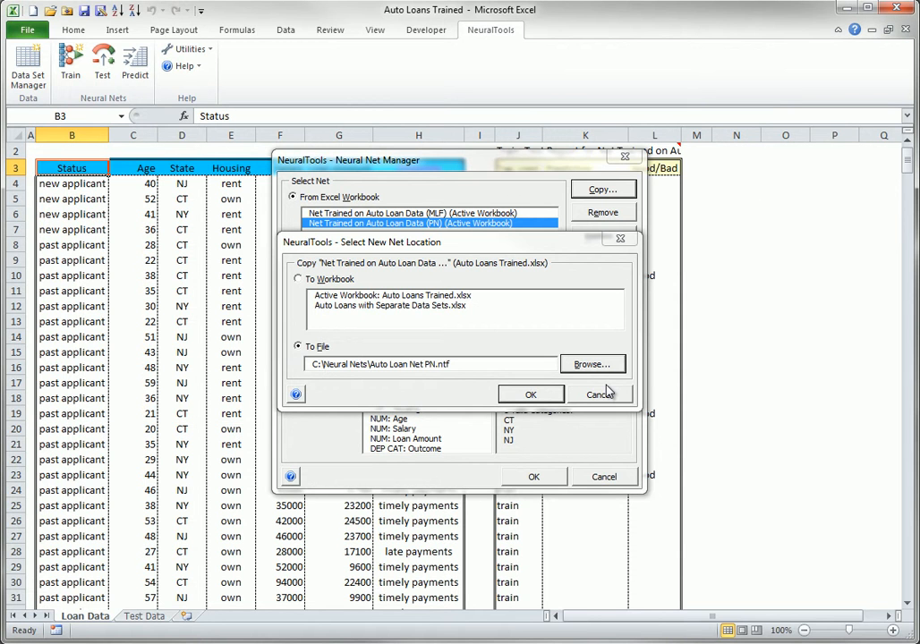
click(537, 397)
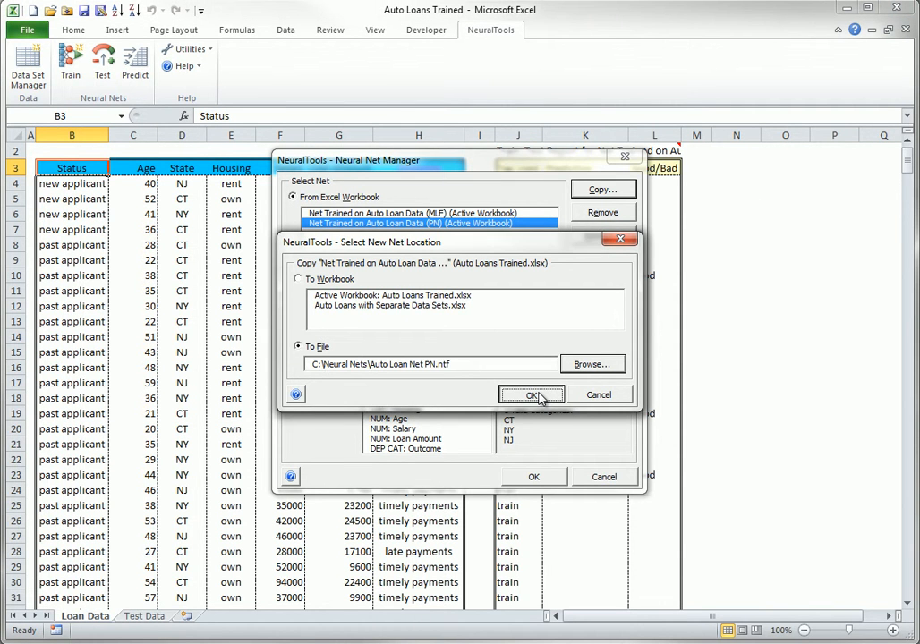
click(534, 477)
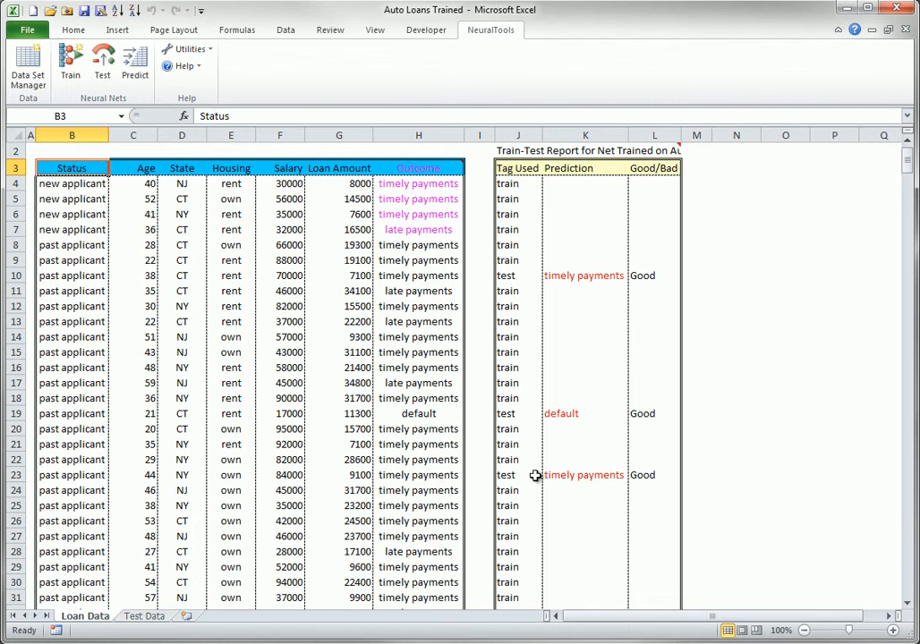
Step: Set up a neural net test on the Test Data sheet using the file "Auto Loan Net PN.ntf", and cancel before running it
click(147, 617)
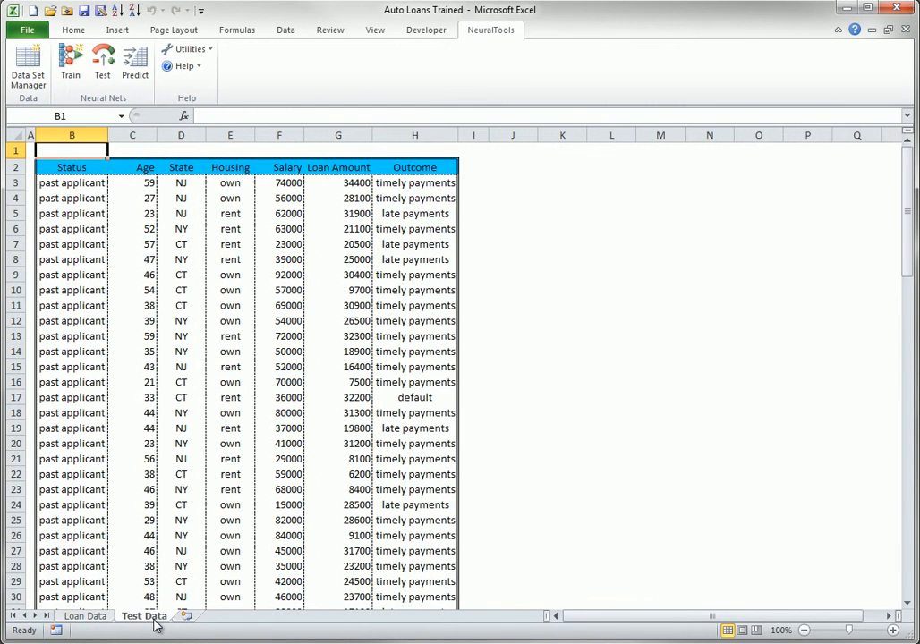
click(187, 521)
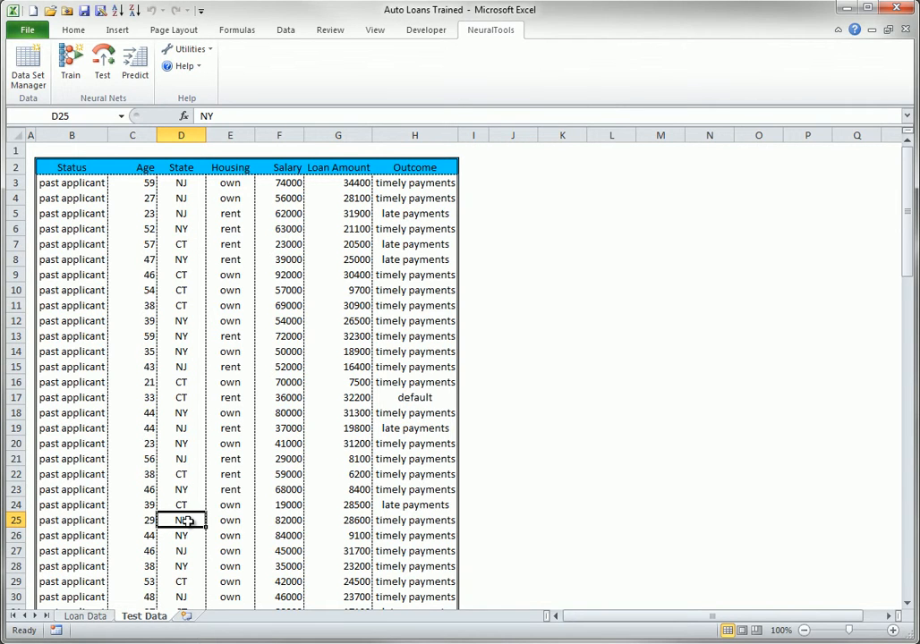
click(103, 61)
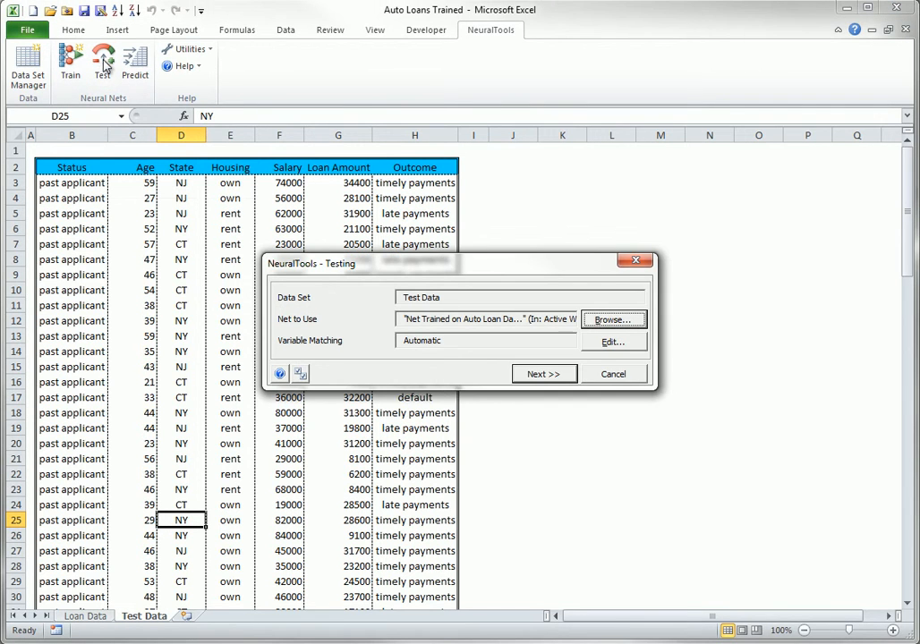
click(626, 320)
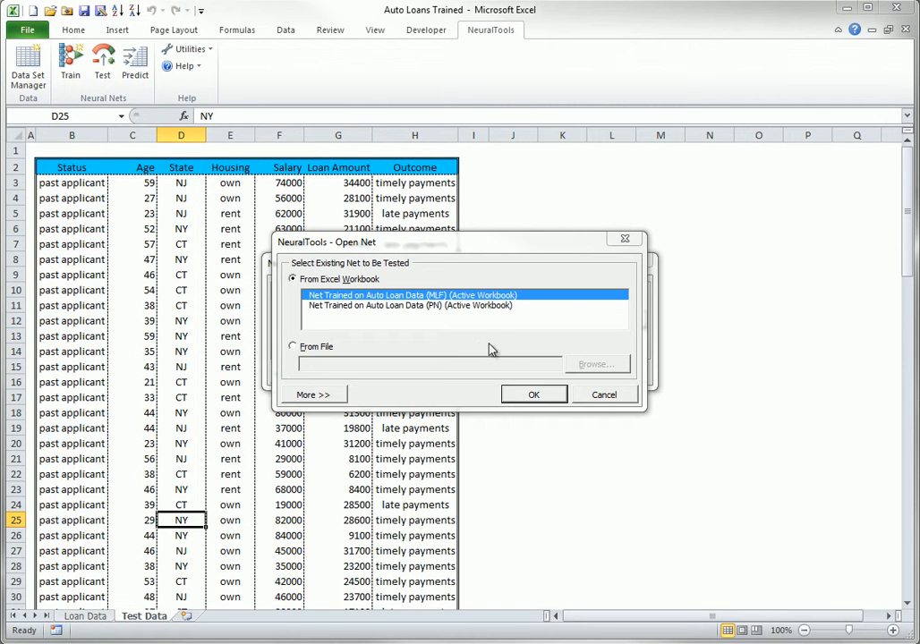
click(423, 305)
click(294, 347)
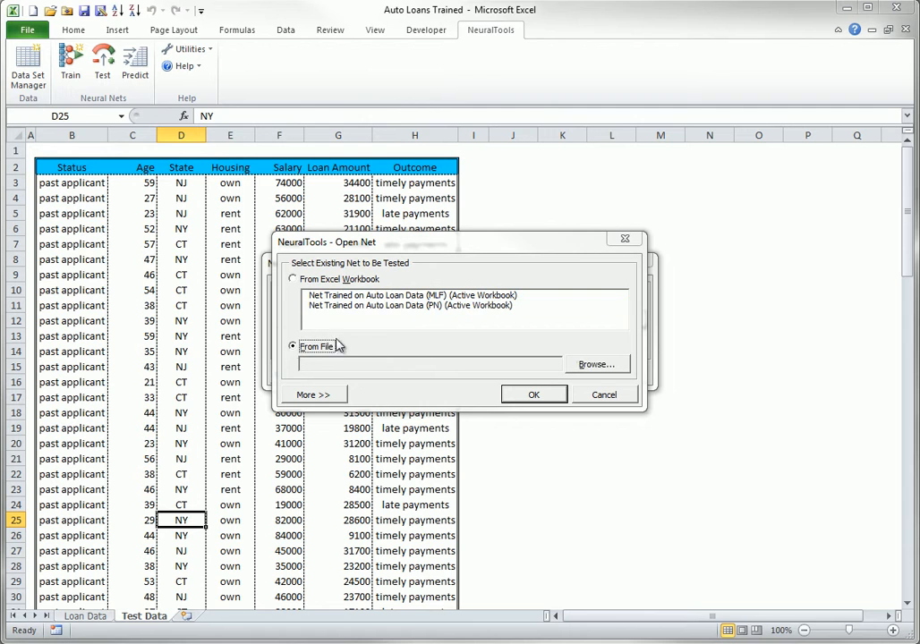
click(594, 364)
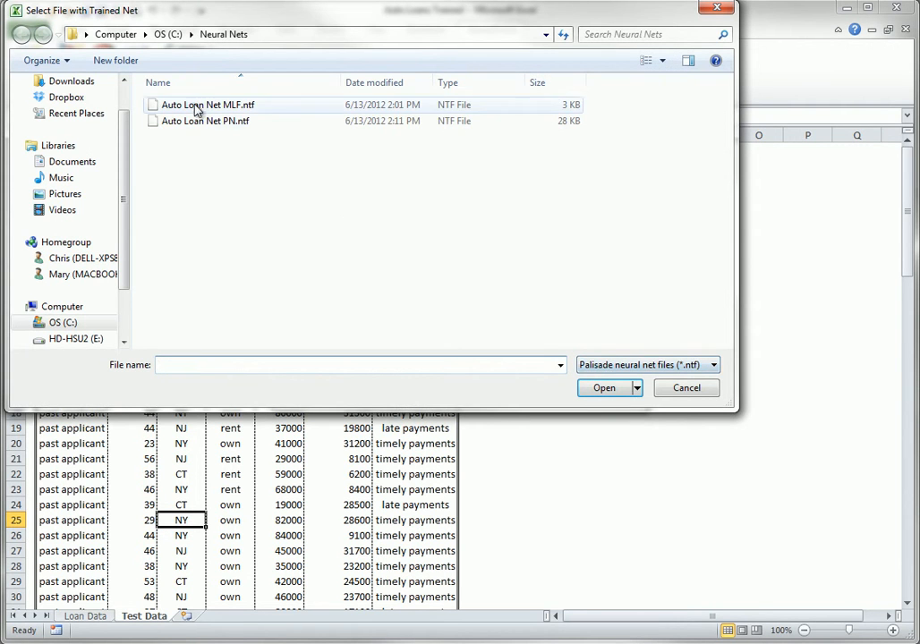
click(198, 121)
click(605, 388)
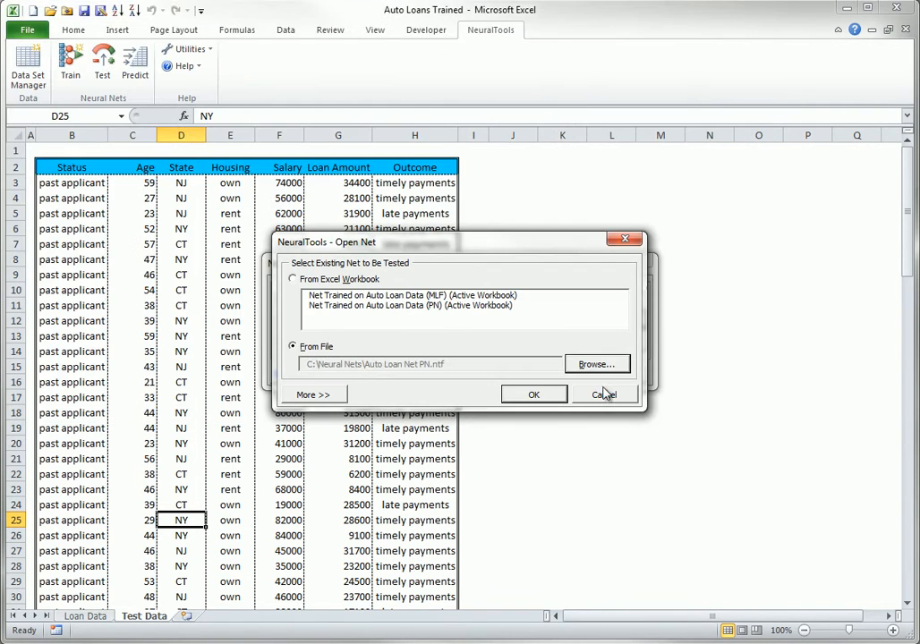
click(539, 397)
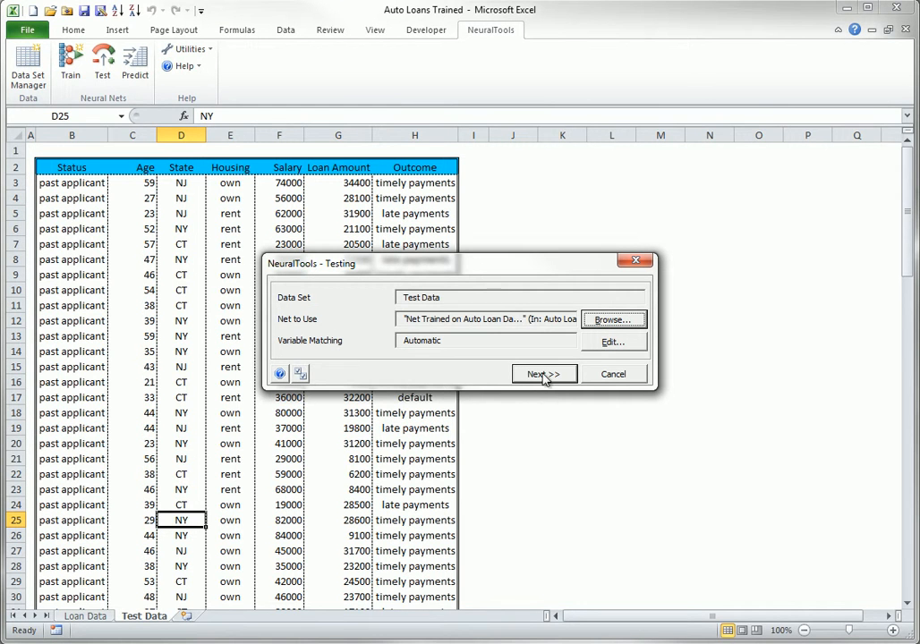
click(612, 377)
Step: On the Loan Data sheet, try replacing the PN net with the MLF net in the Neural Net Manager, and cancel the replacement
click(83, 617)
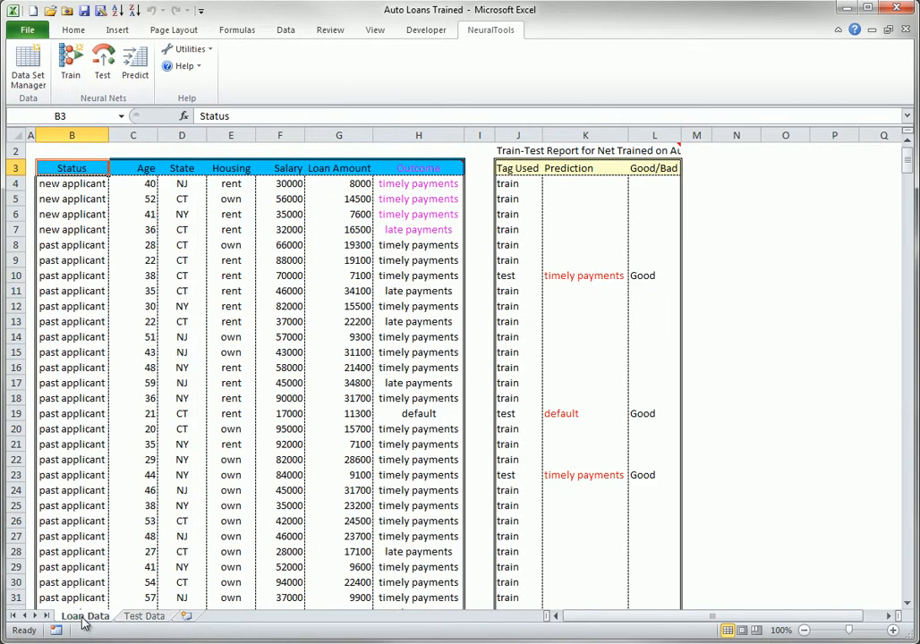
click(206, 50)
click(203, 83)
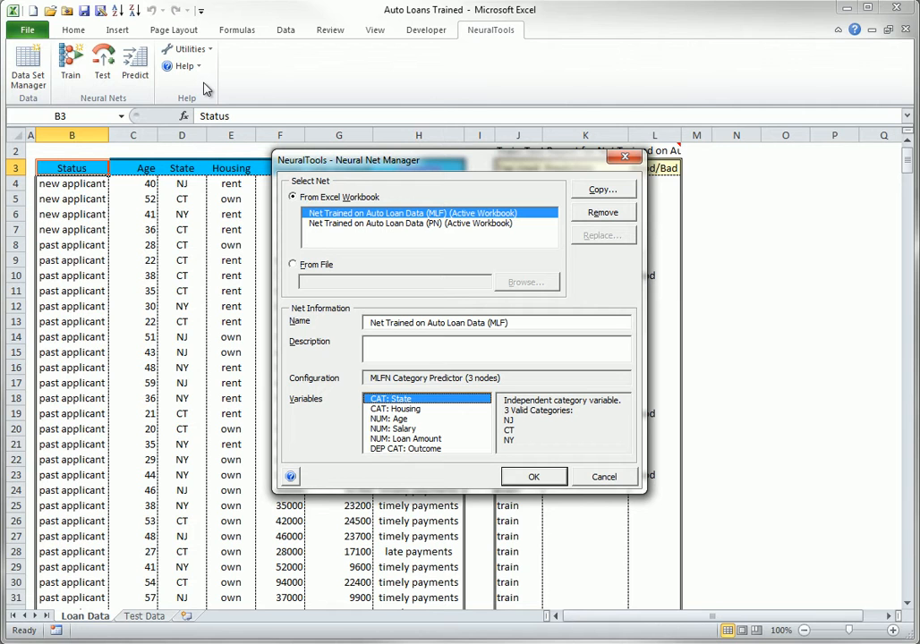
click(363, 224)
click(600, 235)
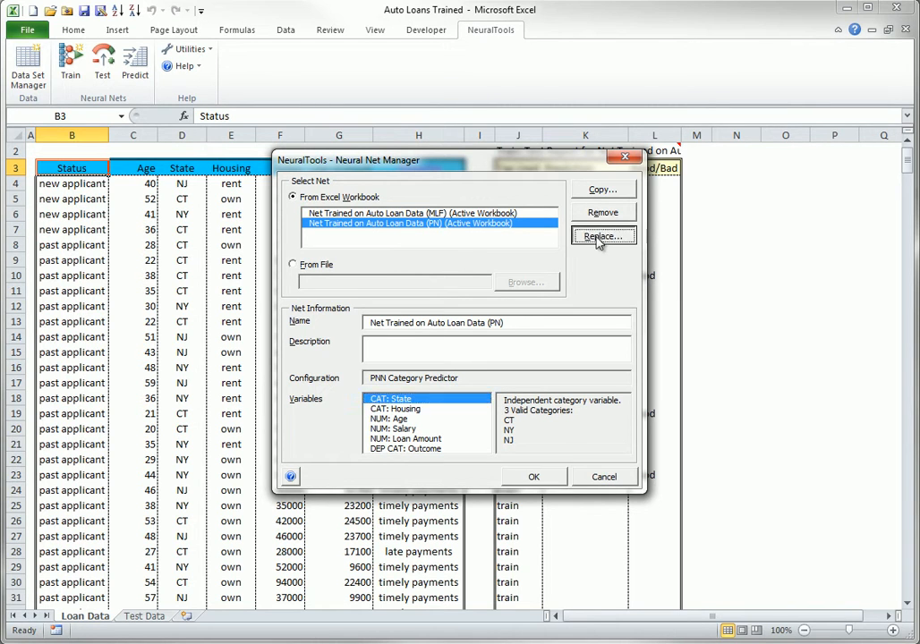
click(537, 395)
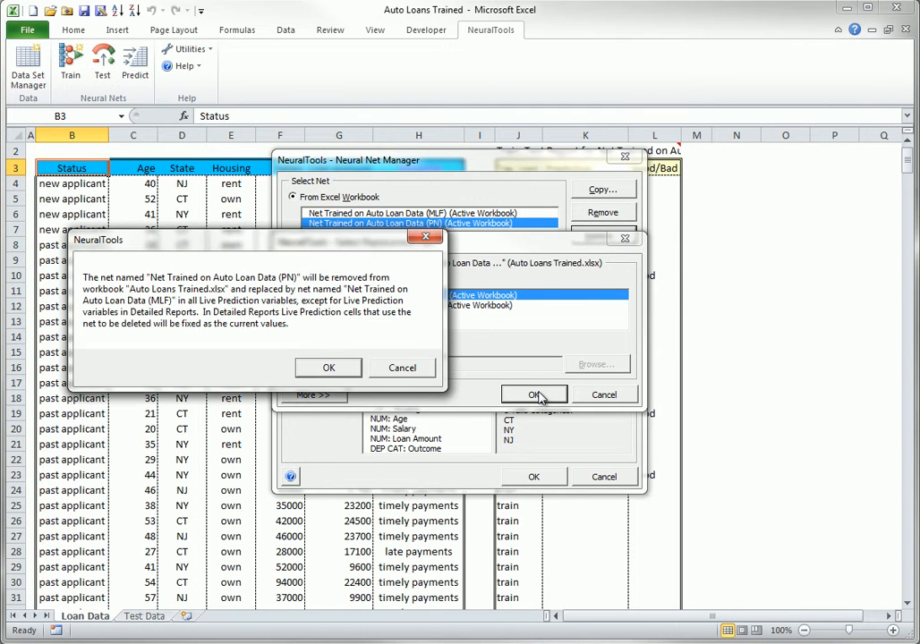
click(419, 369)
click(601, 394)
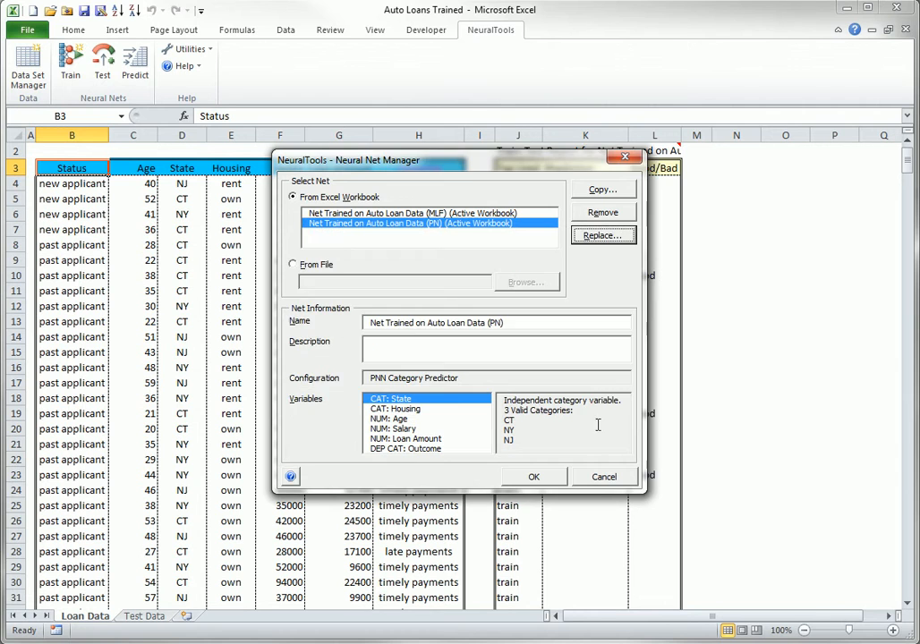
click(603, 476)
Step: Examine the Missing Data Utilities options for Auto Loan Data, including the replacement methods for numeric variables, without applying them
click(179, 48)
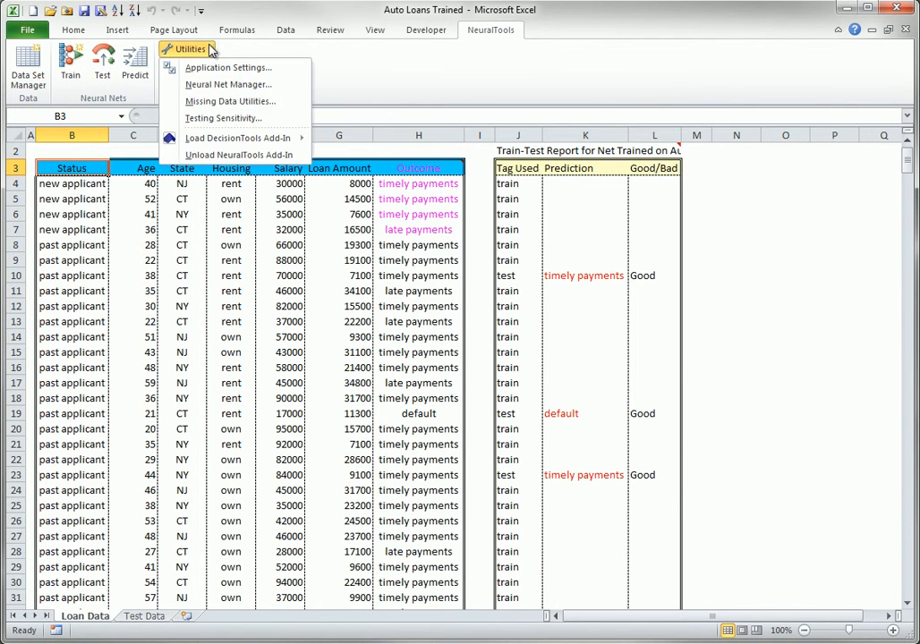
click(206, 104)
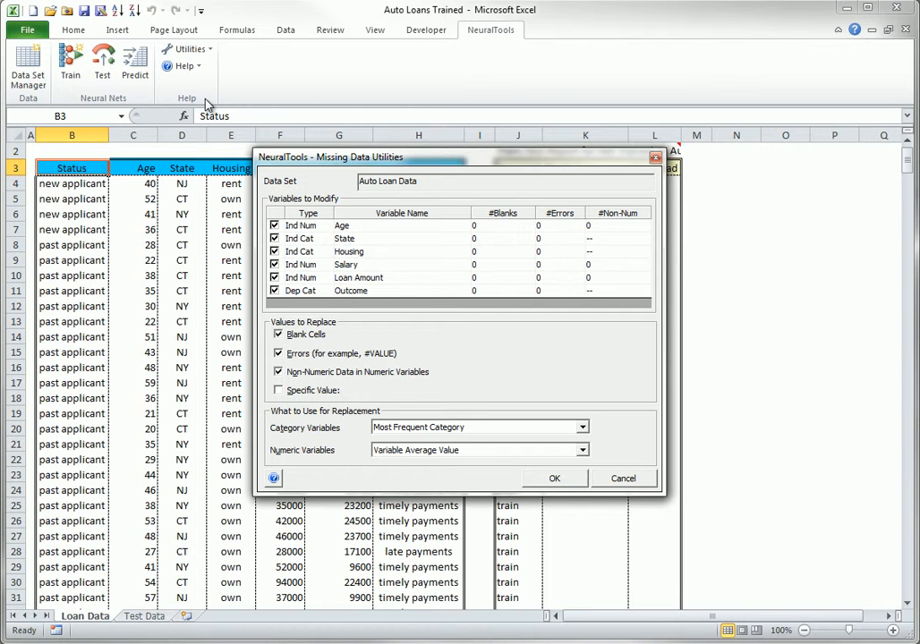
click(583, 453)
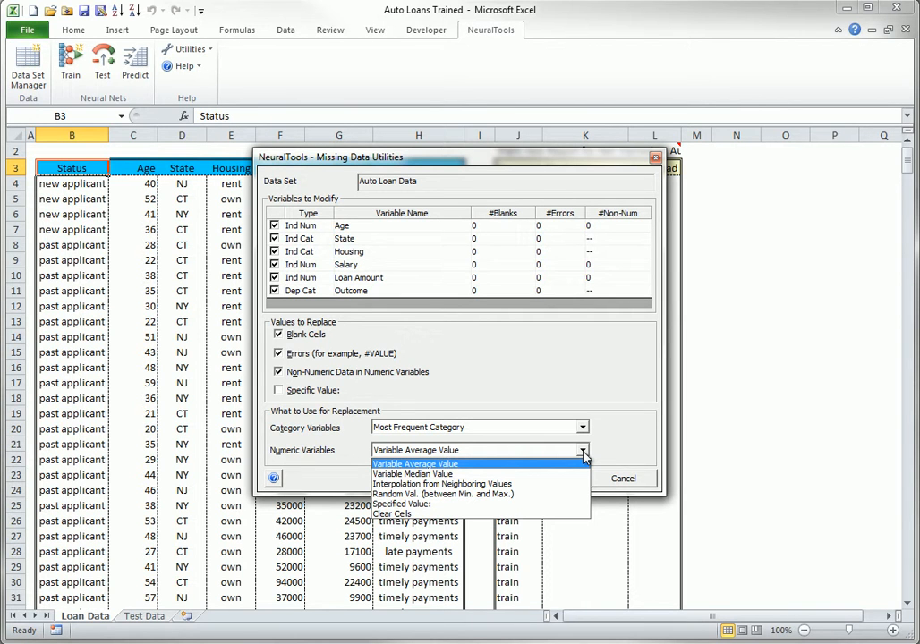
click(583, 453)
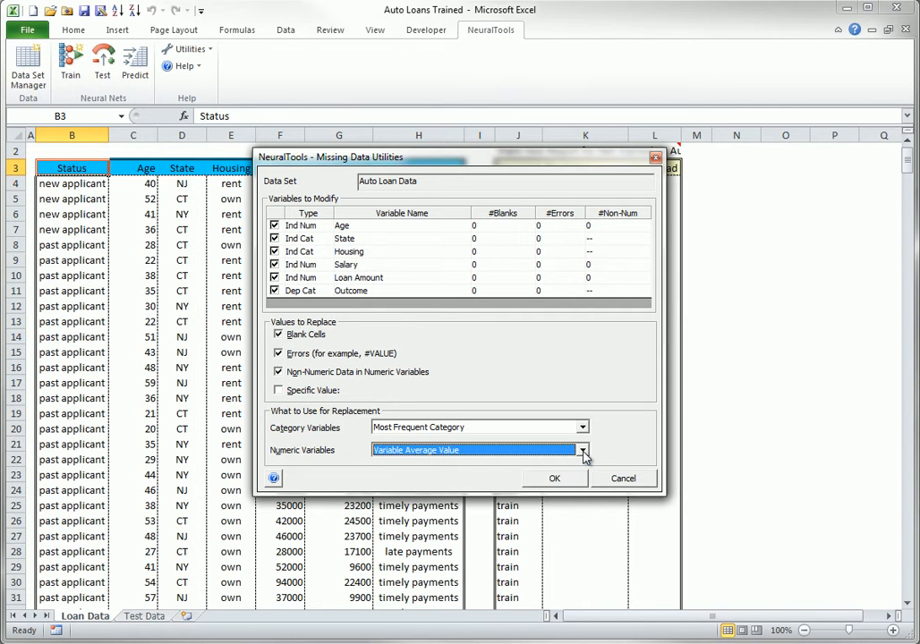
click(624, 481)
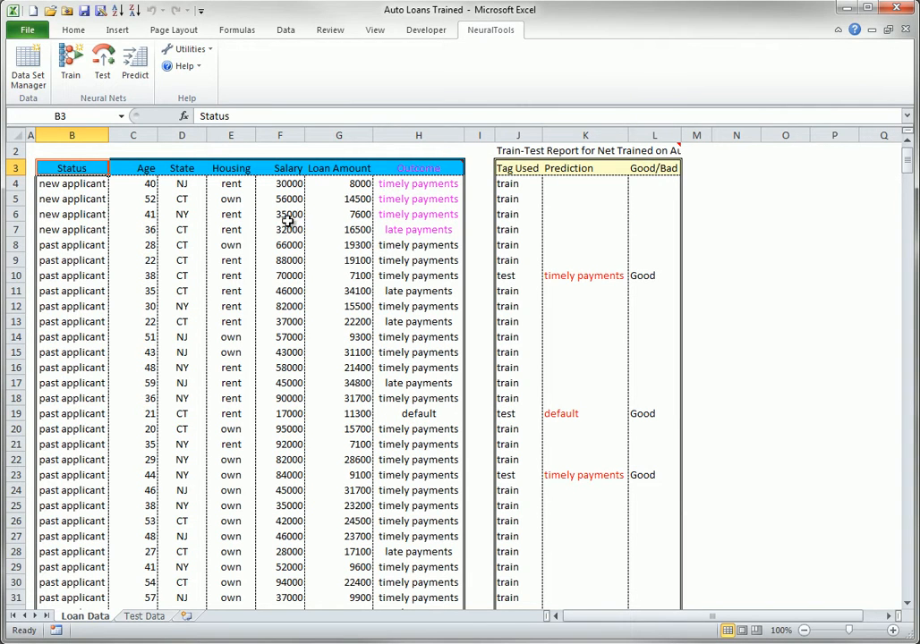
Step: Bring up the available NeuralTools utilities
click(188, 48)
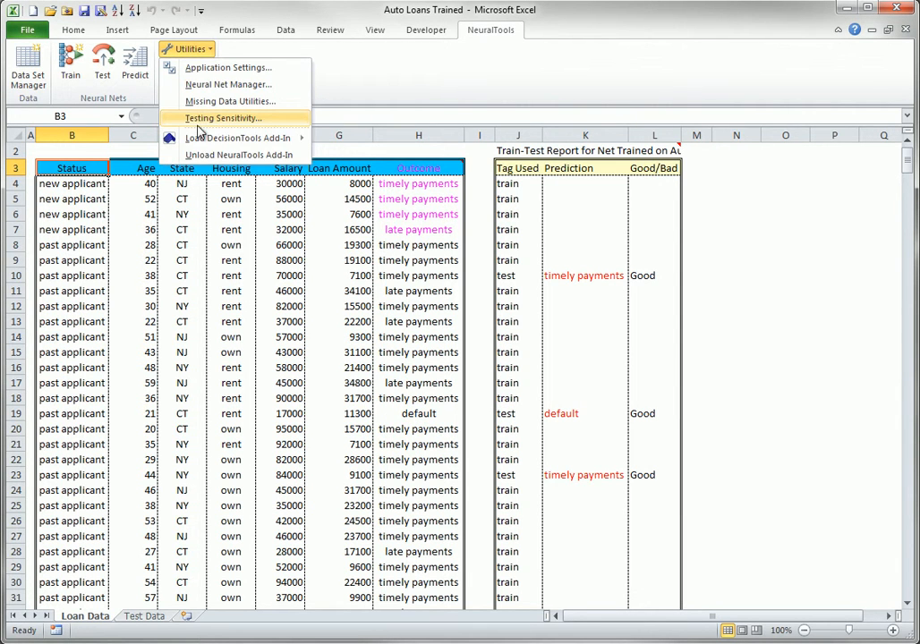